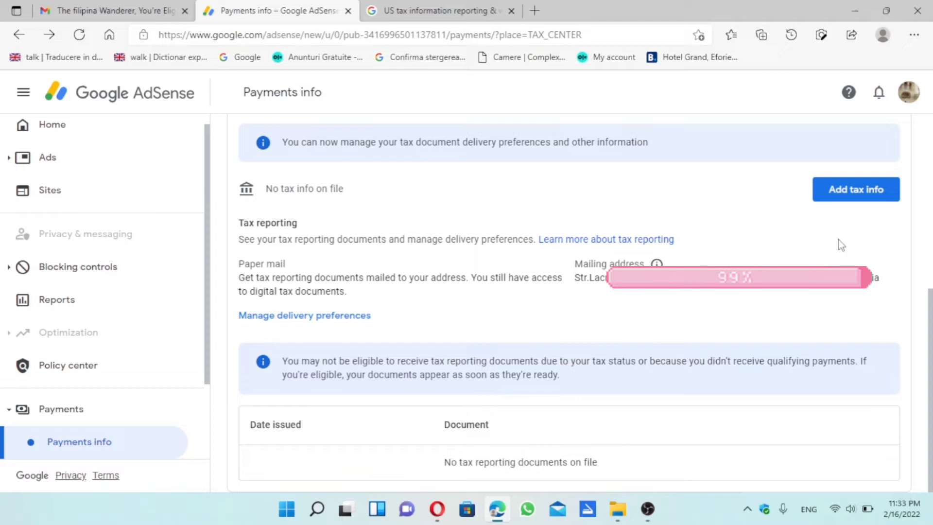
# Start the form for adding tax info and verify the account owner's identity with the account password.
pyautogui.click(842, 195)
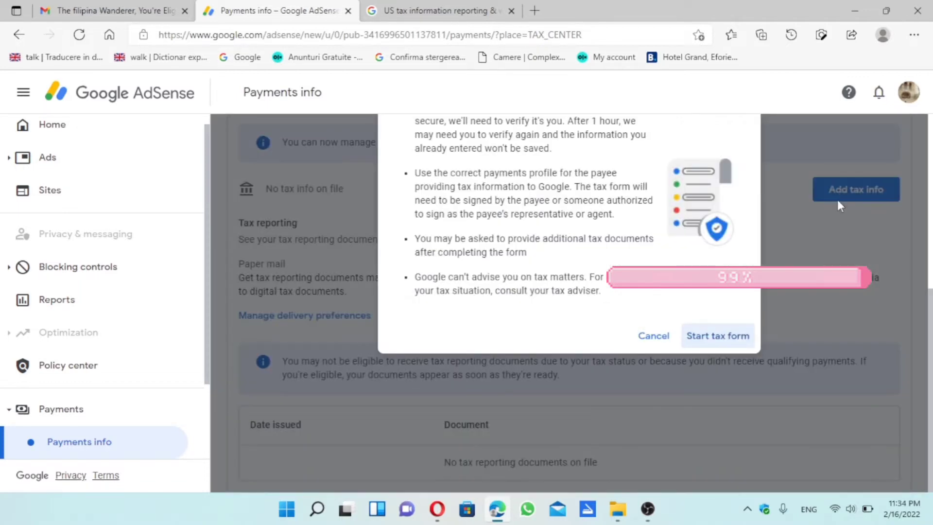
pyautogui.click(720, 341)
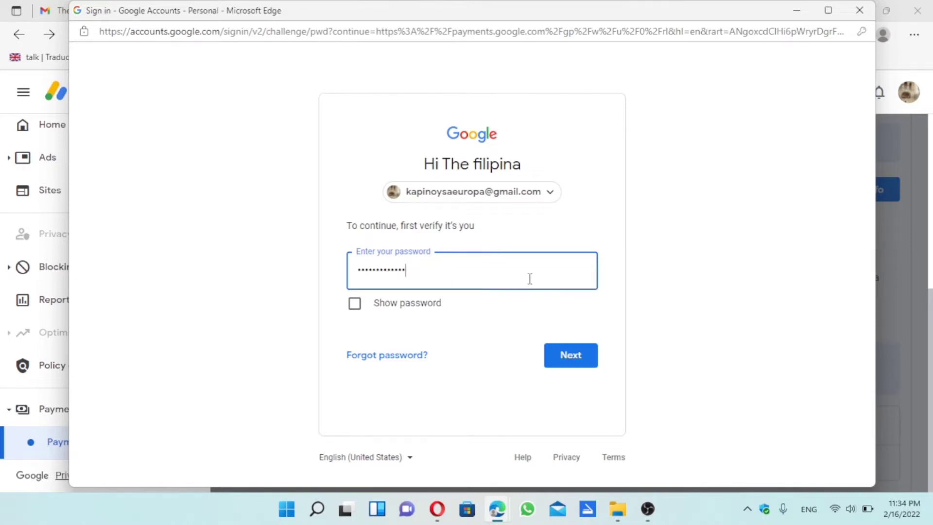
pyautogui.click(565, 362)
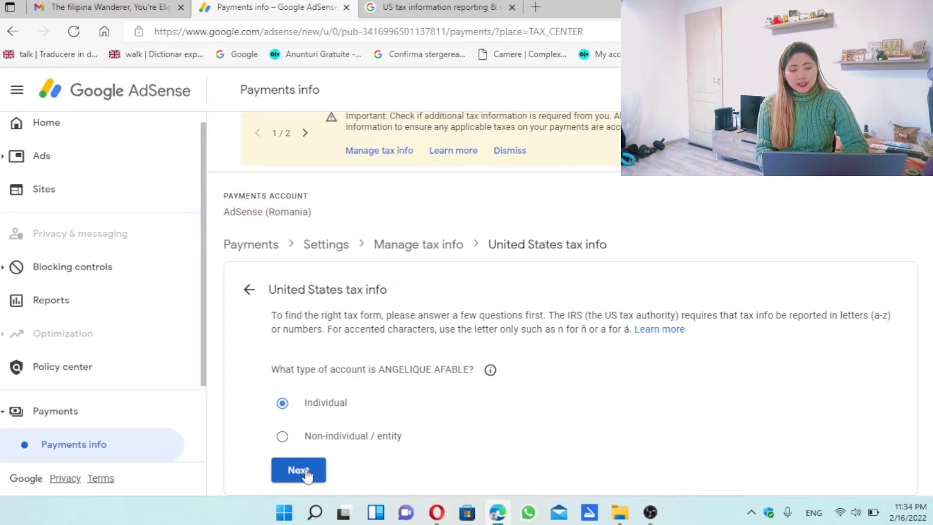
# Submit the account type as Individual and answer No to being a citizen or resident of the United States.
pyautogui.click(307, 474)
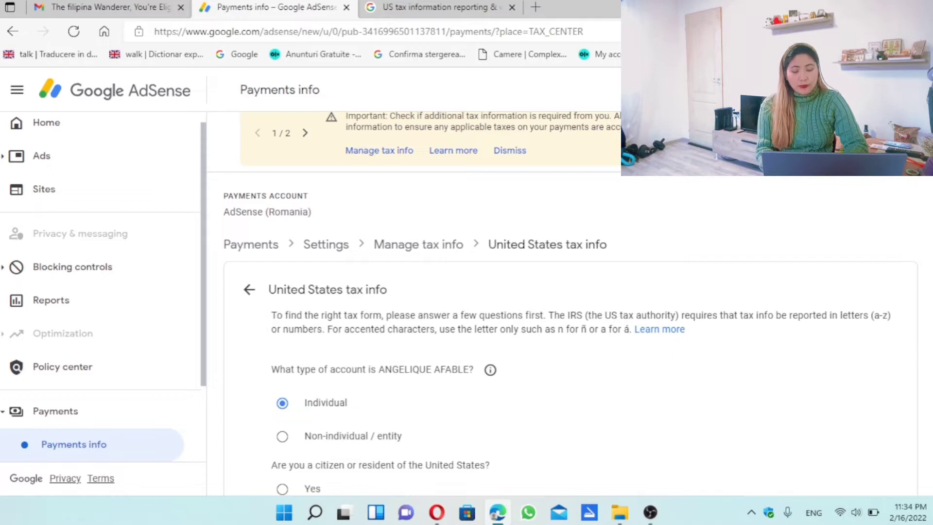
pyautogui.scroll(-2, 925, 479)
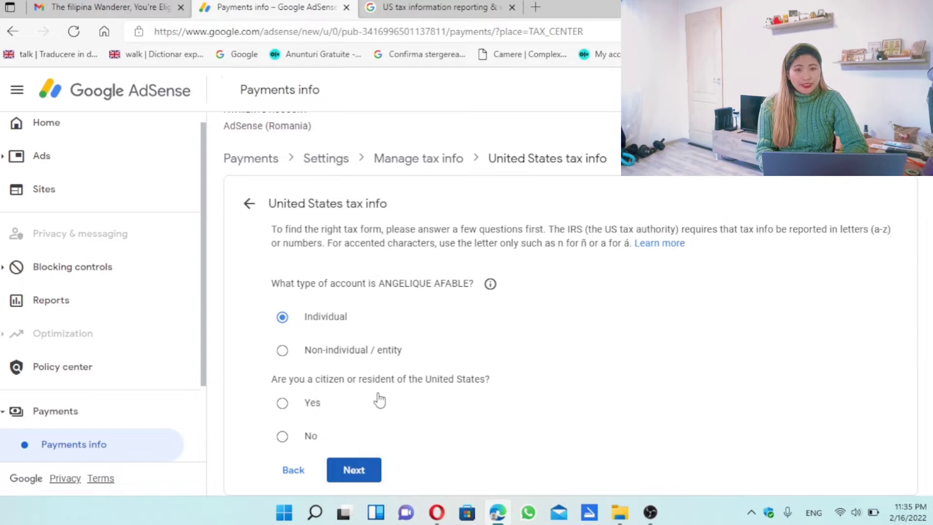
pyautogui.click(283, 436)
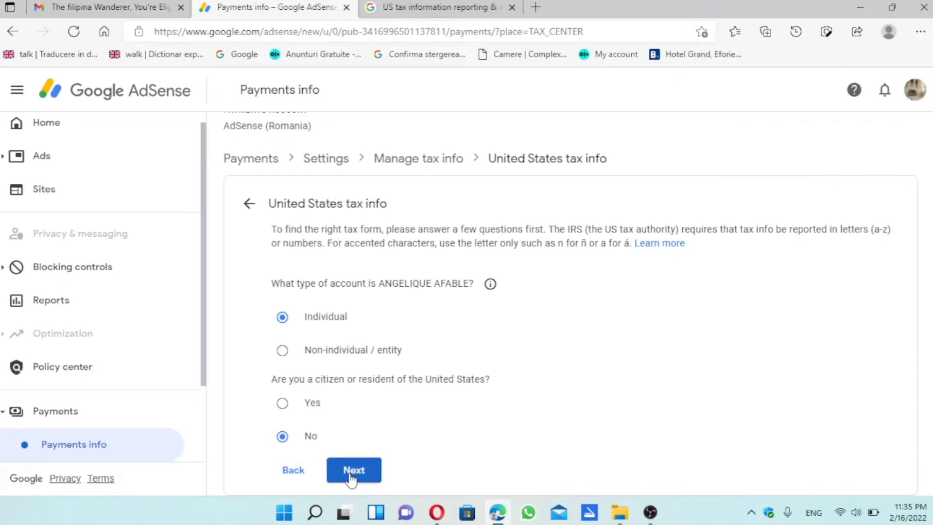
pyautogui.click(350, 478)
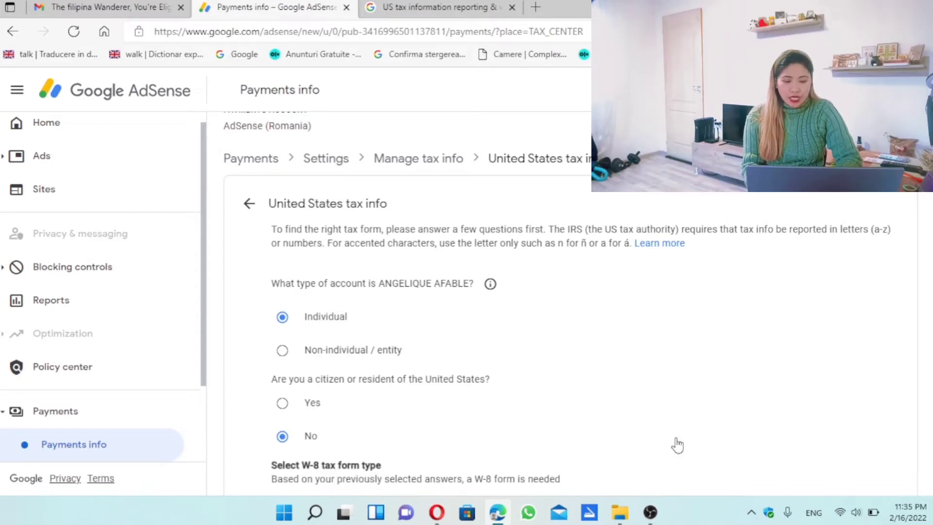
# Choose W-8BEN as the W-8 tax form type and start that form.
pyautogui.scroll(-2, 677, 445)
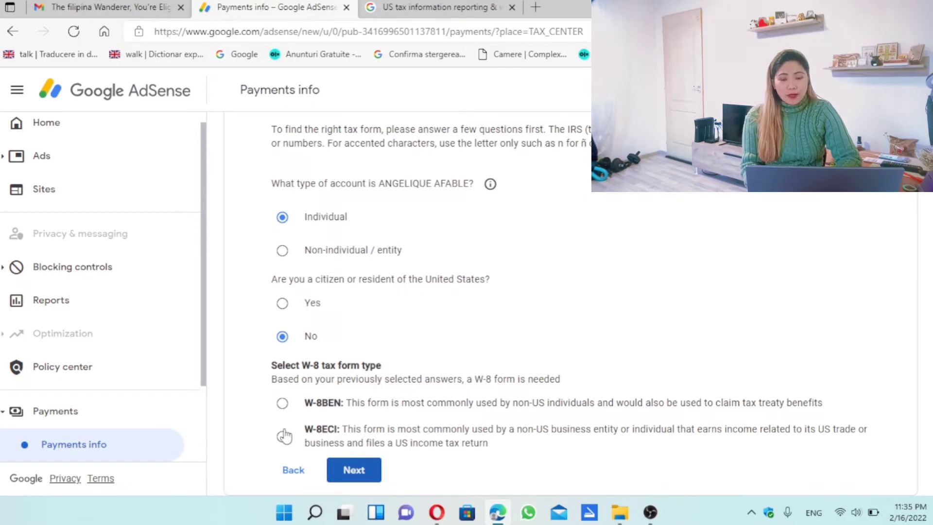
pyautogui.click(282, 403)
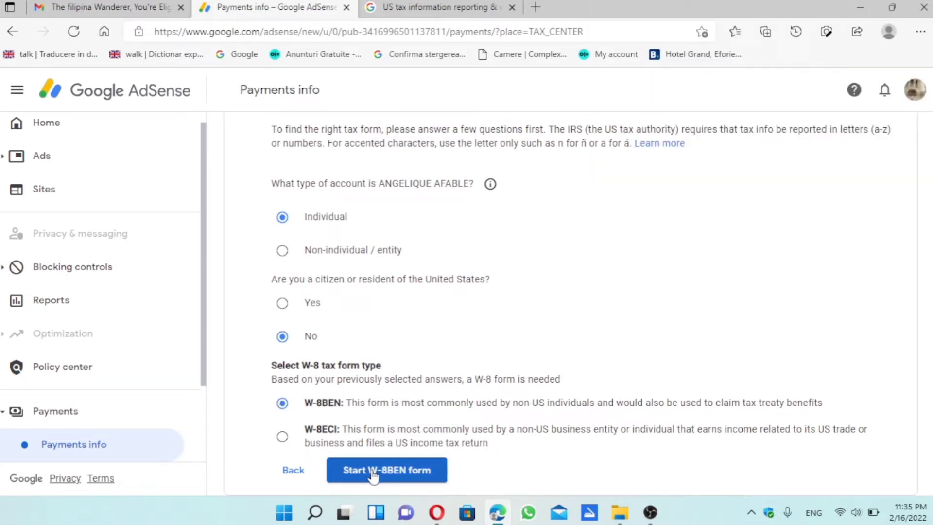
pyautogui.click(373, 471)
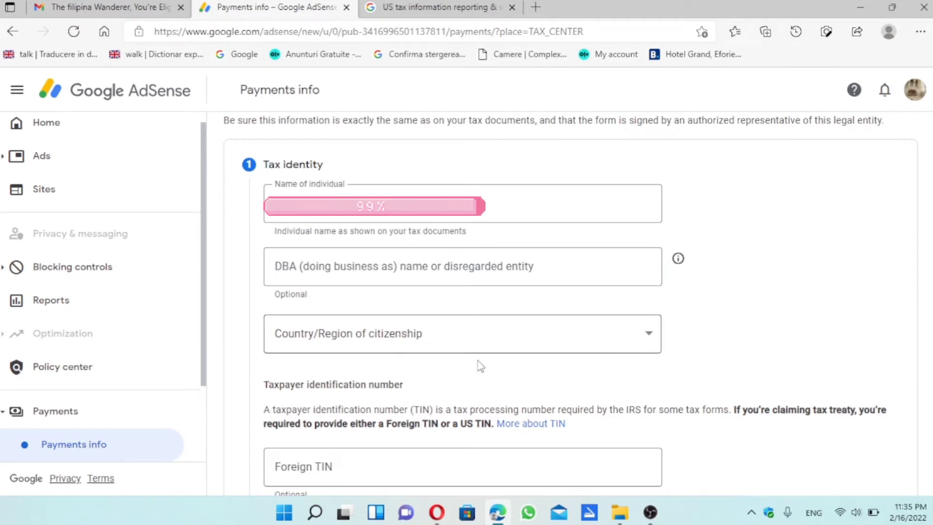
# Set the country of citizenship in the tax identity section to Philippines.
pyautogui.click(650, 339)
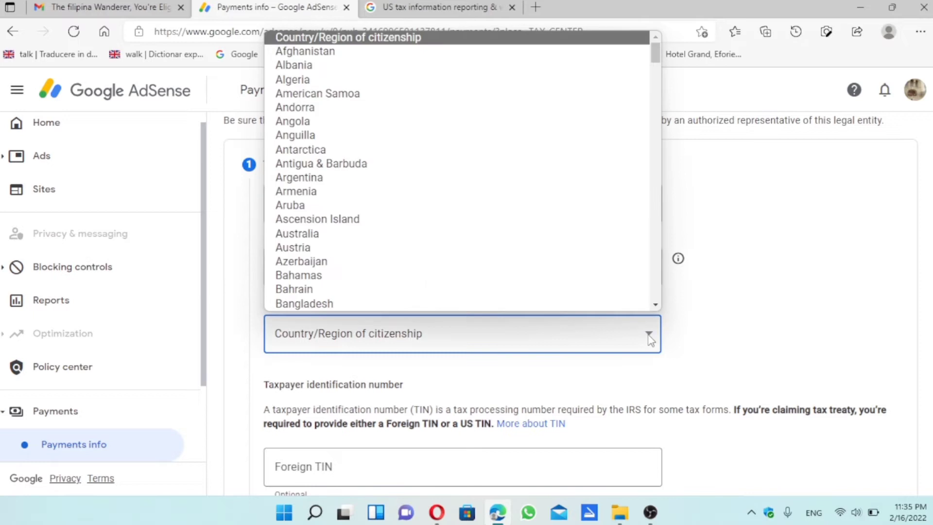
pyautogui.scroll(-1, 646, 290)
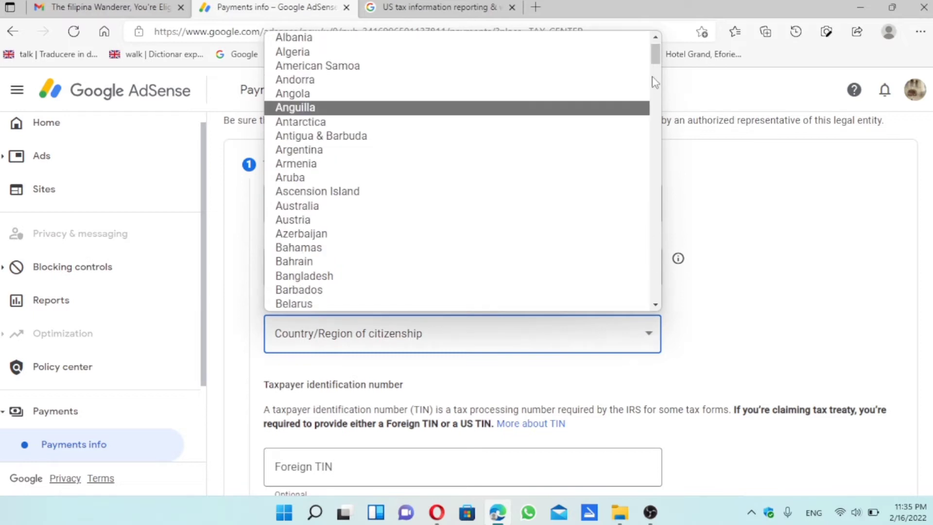
pyautogui.moveTo(659, 60); pyautogui.dragTo(670, 230)
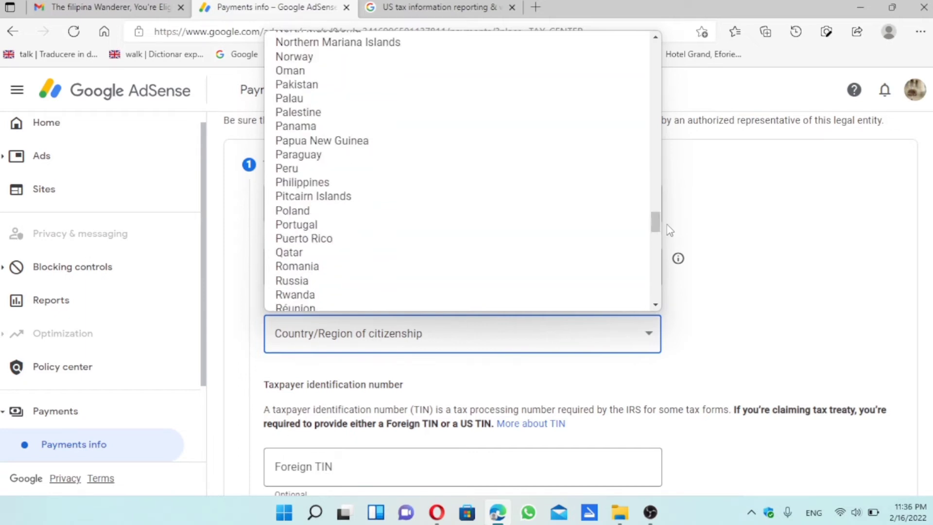
pyautogui.click(349, 182)
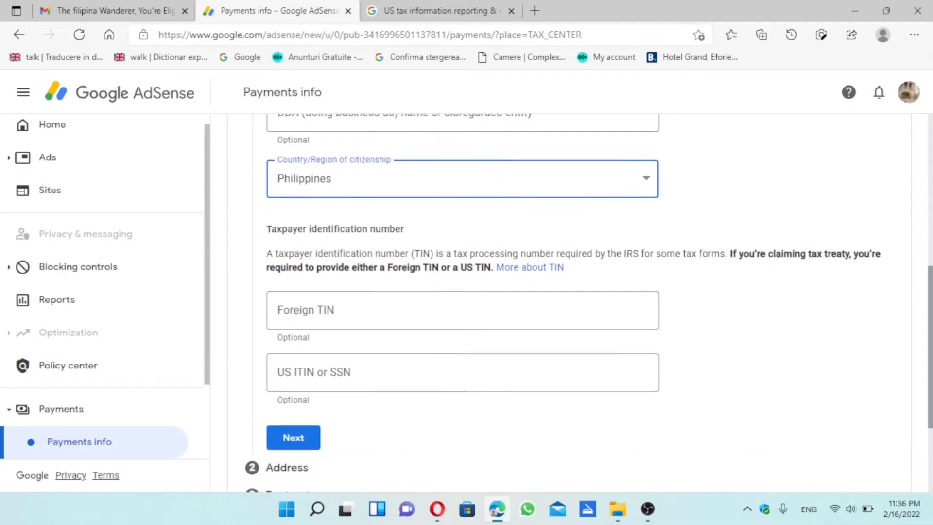
# Leave the optional Foreign TIN and US ITIN or SSN blank and continue to the address section.
pyautogui.scroll(-1, 583, 302)
pyautogui.scroll(-1, 583, 301)
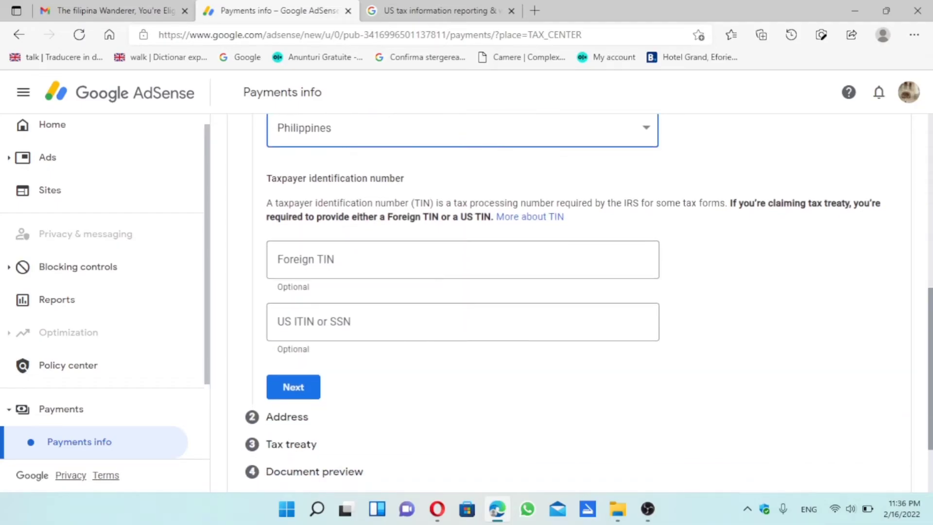
pyautogui.scroll(-1, 534, 301)
pyautogui.scroll(-1, 534, 301)
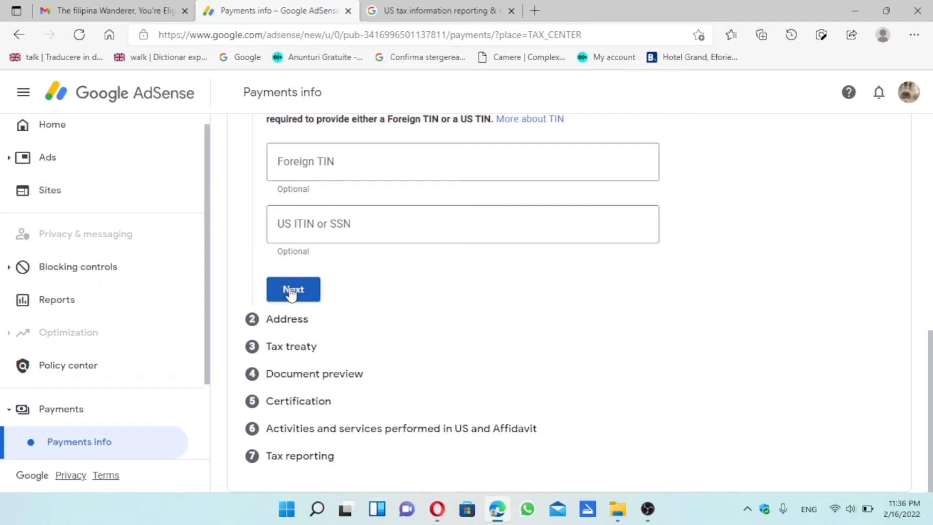
pyautogui.click(291, 291)
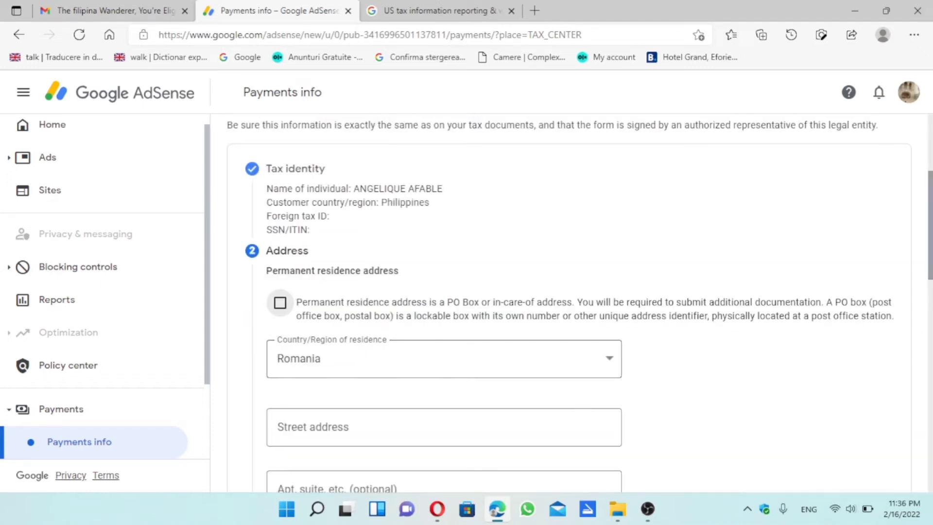
# Fill in the permanent residence address and continue to the tax treaty section.
pyautogui.moveTo(930, 191); pyautogui.dragTo(930, 238)
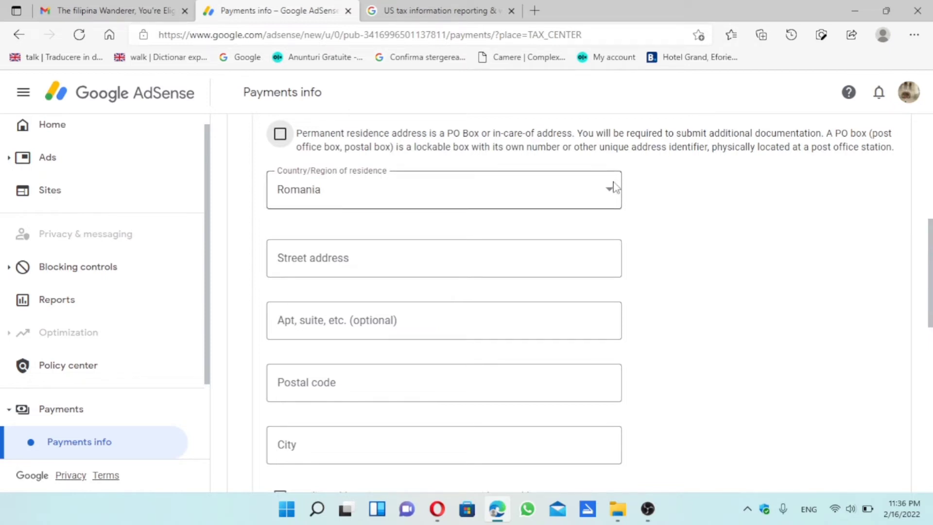
pyautogui.click(547, 263)
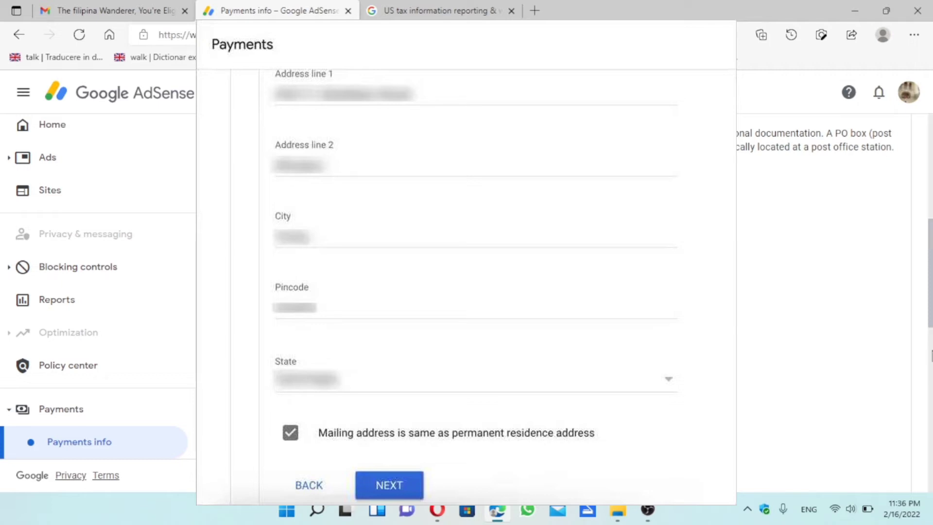
pyautogui.moveTo(931, 333); pyautogui.dragTo(930, 403)
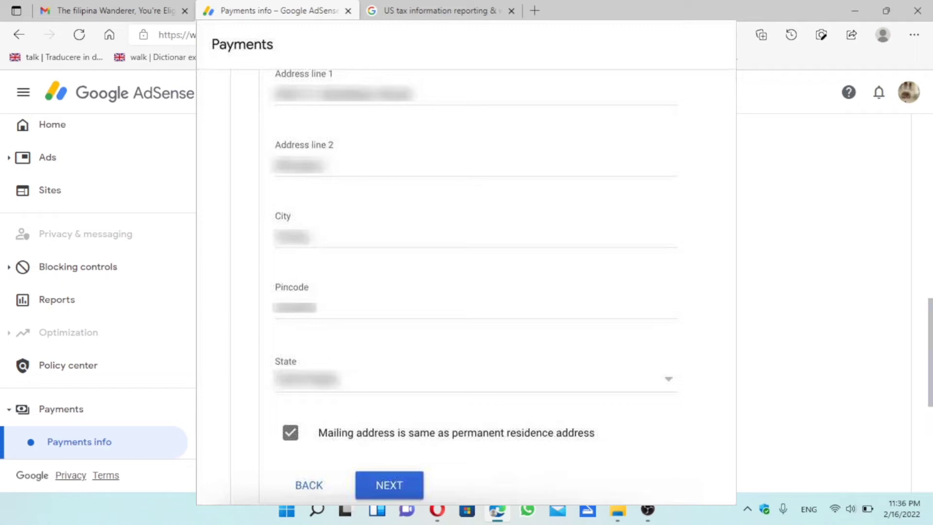
pyautogui.scroll(-3, 827, 292)
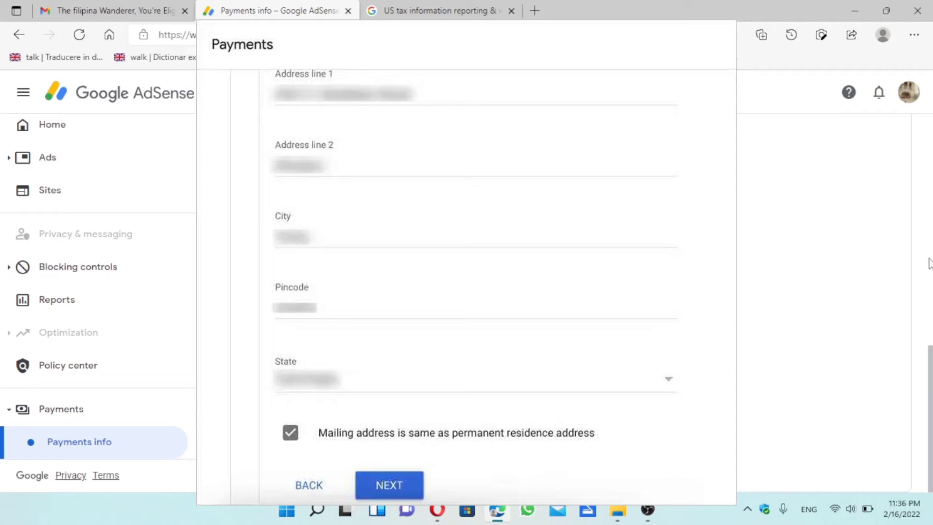
pyautogui.scroll(3, 915, 230)
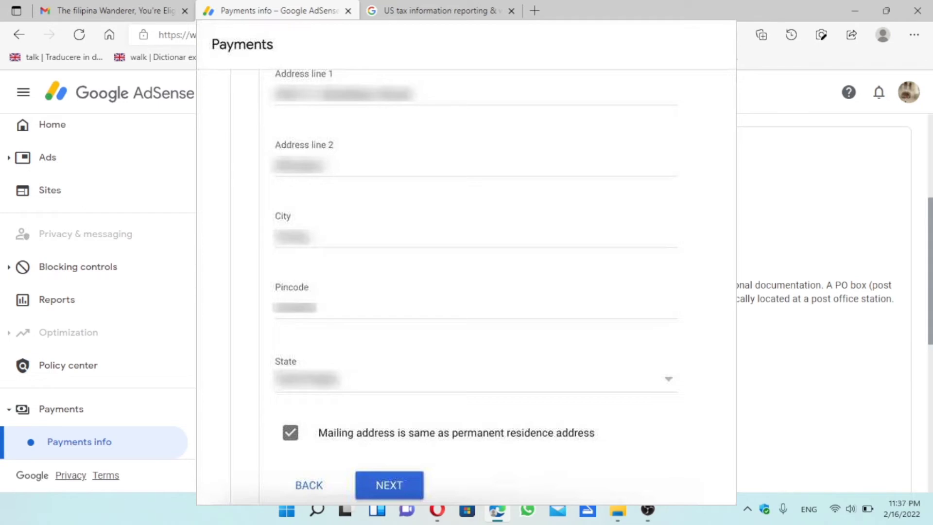
pyautogui.scroll(-5, 925, 430)
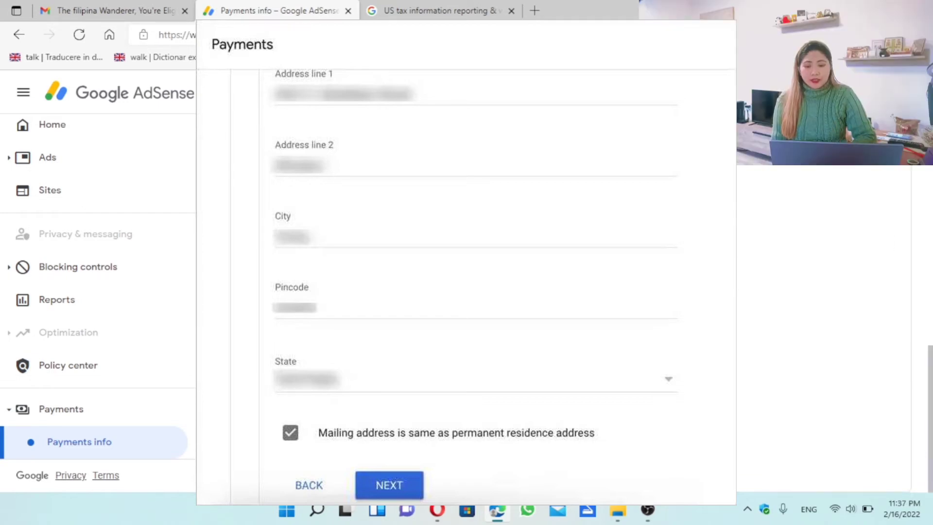
pyautogui.click(363, 318)
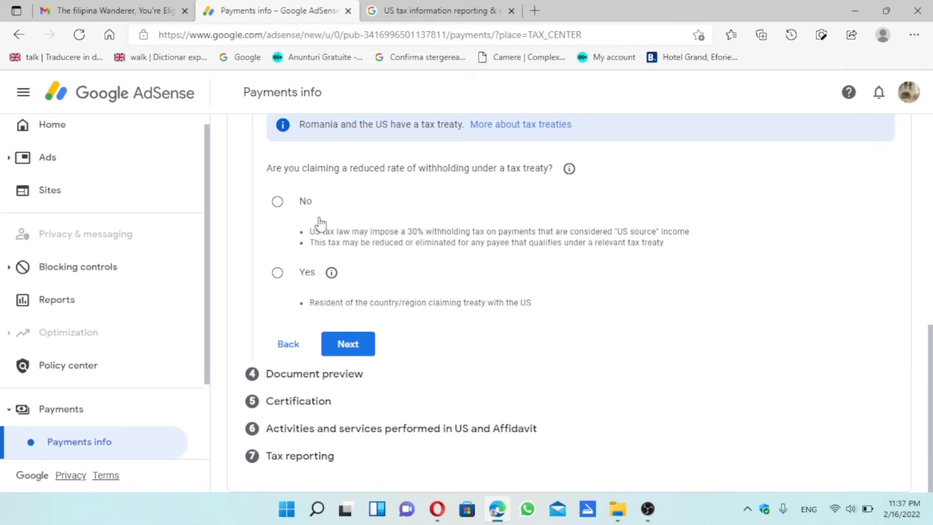
# Answer No to claiming a reduced treaty withholding rate, and confirm the generated W-8BEN document as reviewed.
pyautogui.click(277, 203)
pyautogui.click(360, 353)
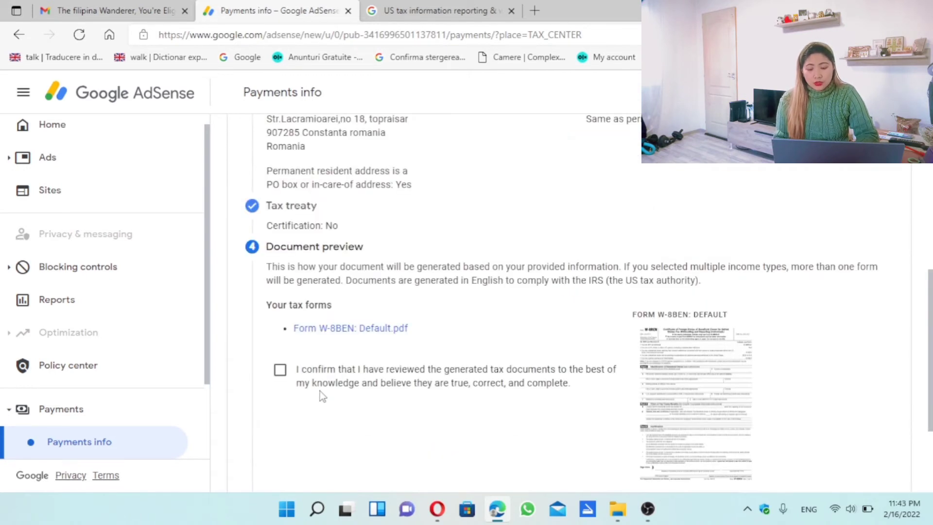
pyautogui.click(280, 371)
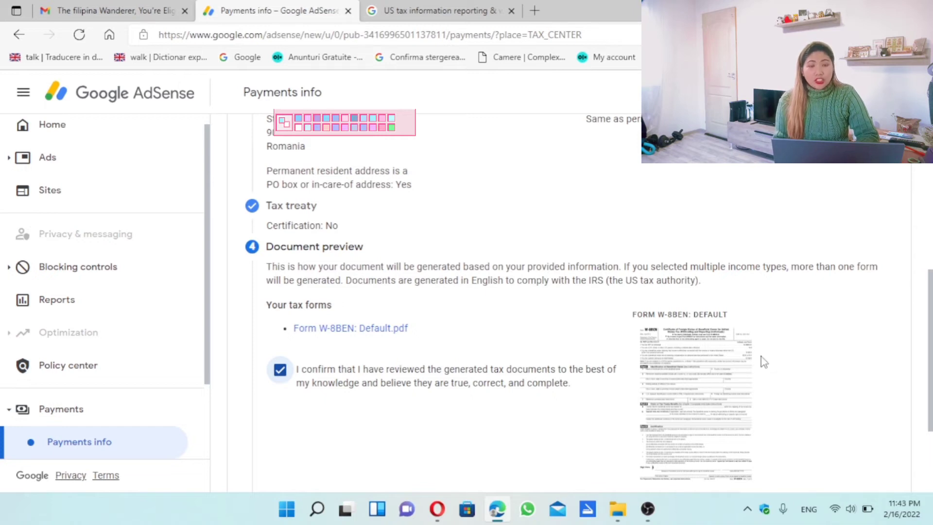
pyautogui.moveTo(928, 311); pyautogui.dragTo(929, 374)
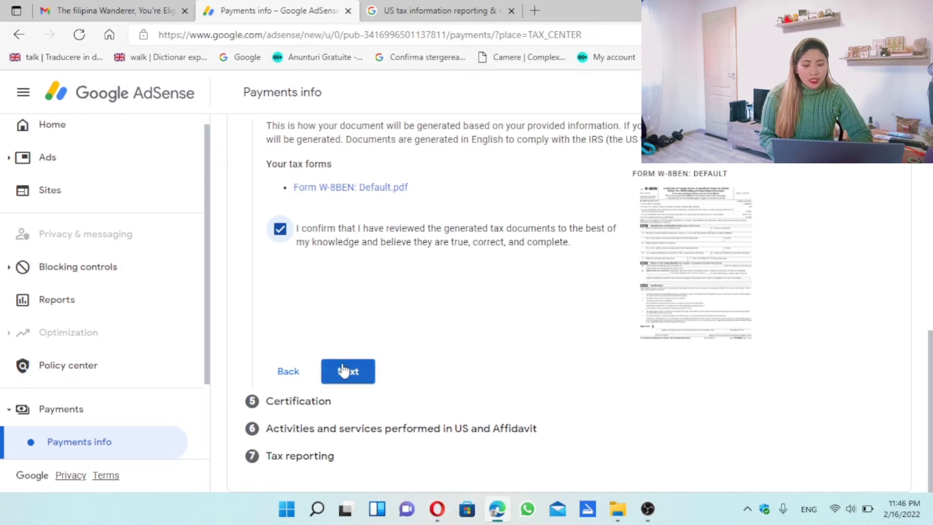
pyautogui.click(343, 371)
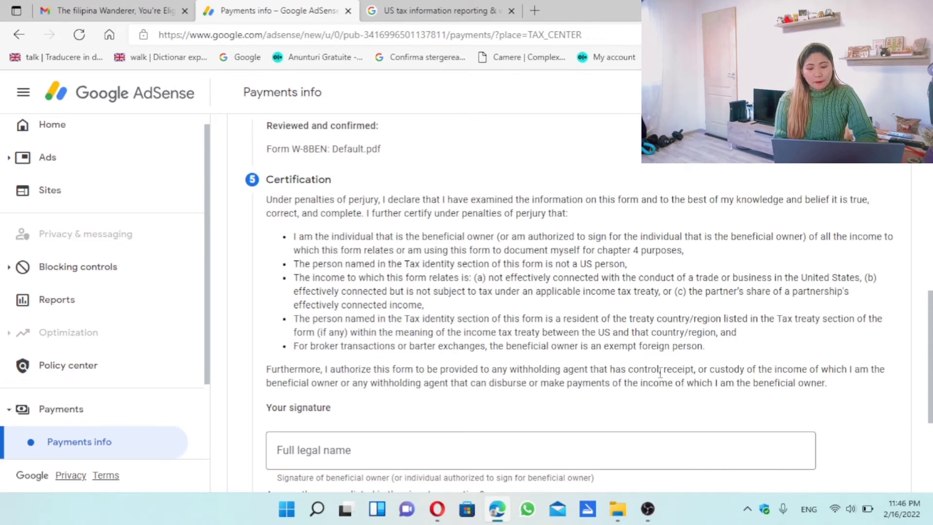
# Sign the certification with the full legal name and declare completing the form on one's own behalf.
pyautogui.moveTo(929, 314); pyautogui.dragTo(929, 370)
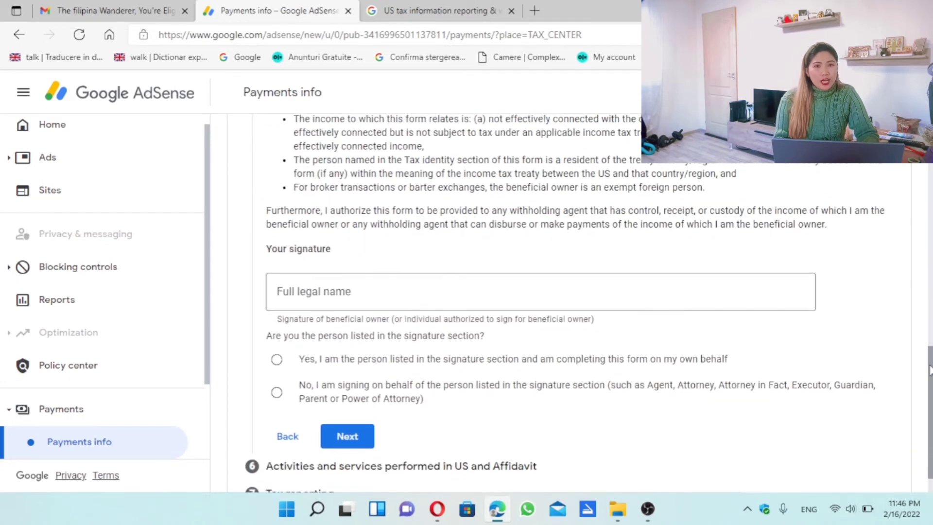
pyautogui.click(356, 295)
pyautogui.write('ANG')
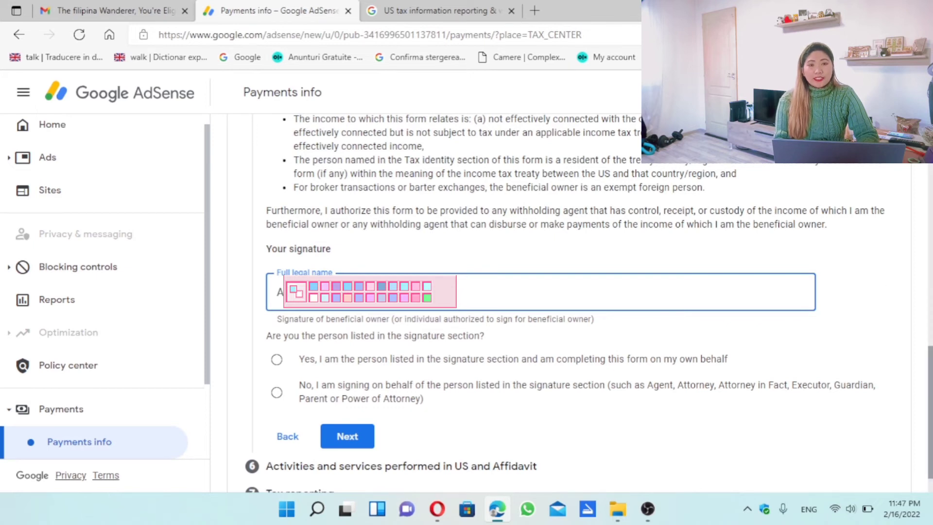
pyautogui.scroll(-1, 929, 413)
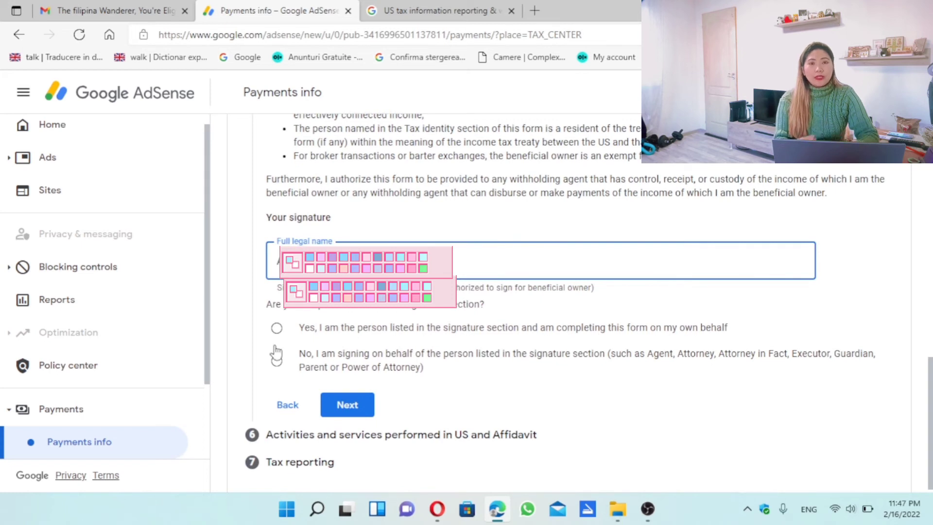
pyautogui.click(276, 330)
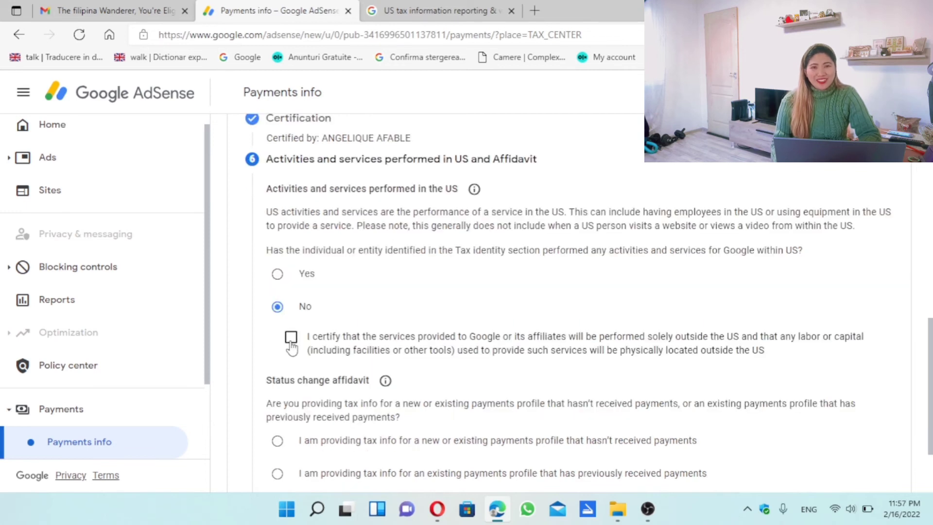
# Certify that services are performed solely outside the US, and declare a new or existing payments profile that hasn't received payments.
pyautogui.click(291, 340)
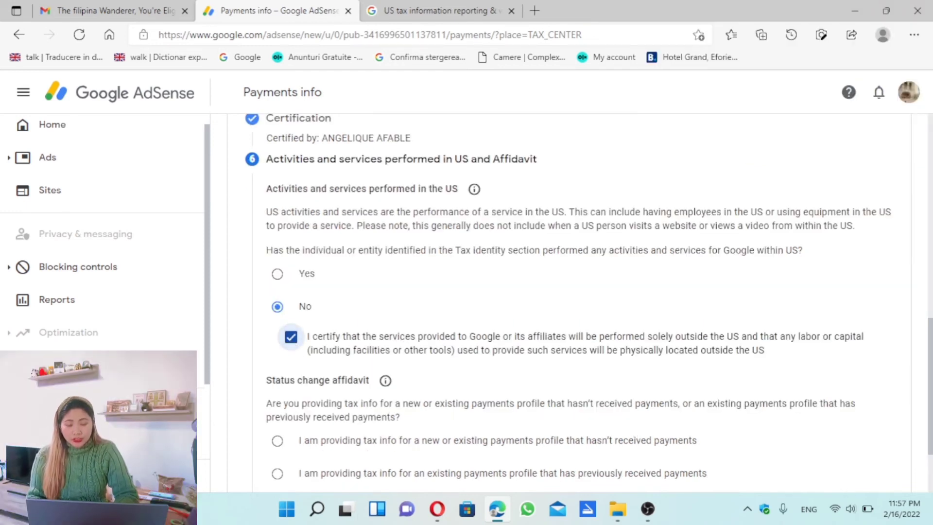
pyautogui.scroll(-1, 929, 377)
pyautogui.scroll(-2, 929, 377)
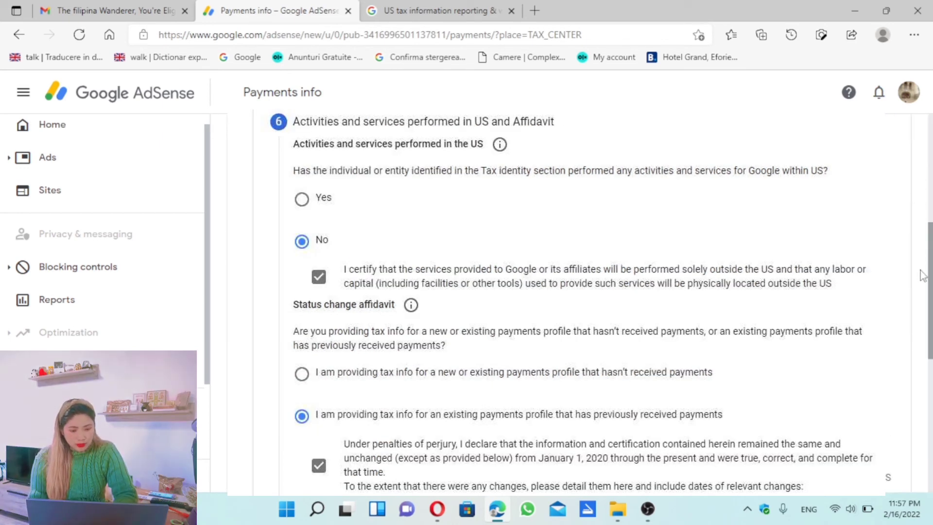
pyautogui.scroll(-4, 923, 265)
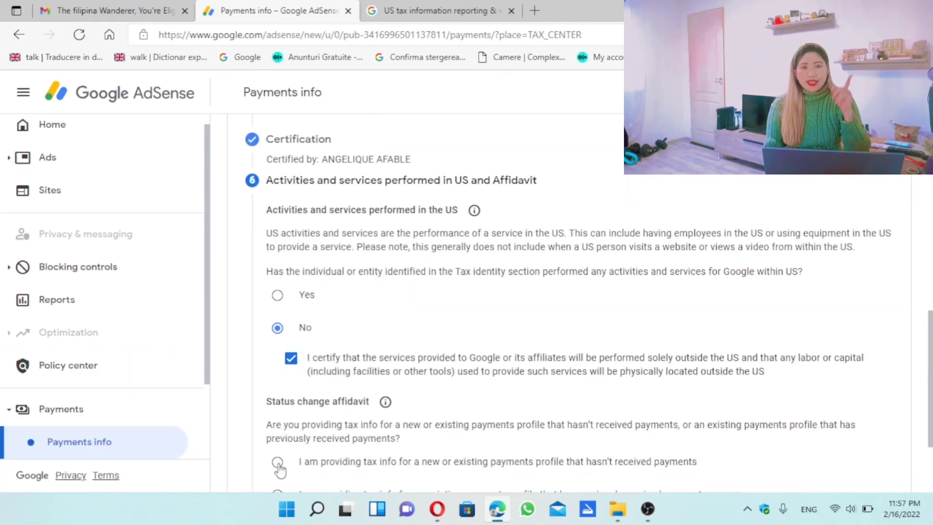
pyautogui.click(277, 462)
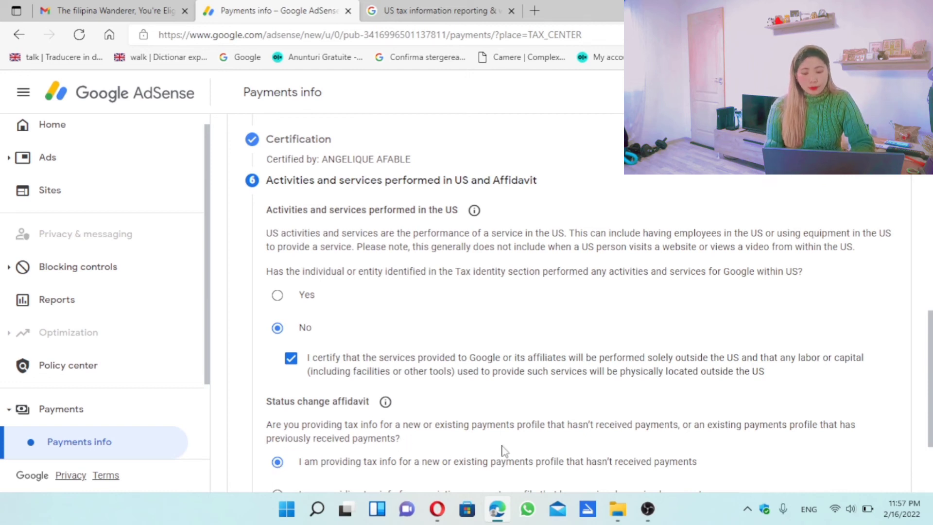
pyautogui.scroll(-2, 504, 451)
pyautogui.click(346, 425)
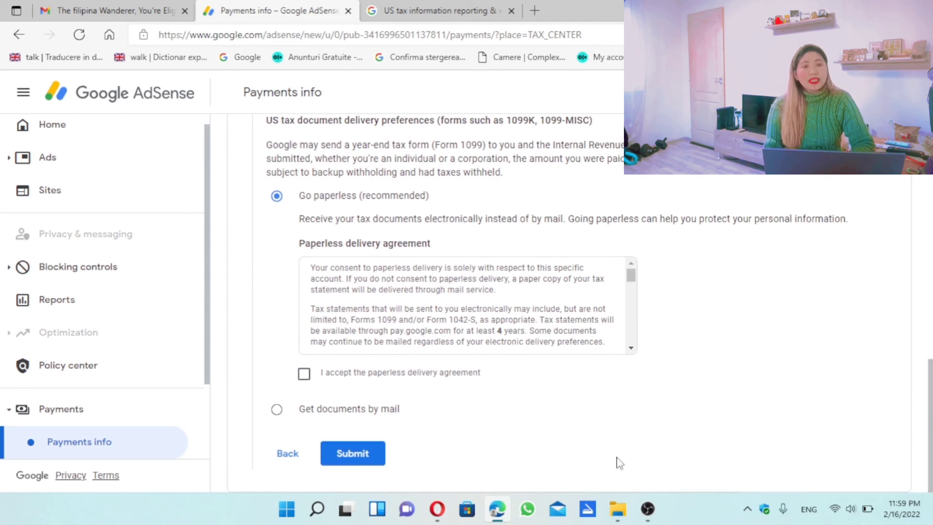
# Choose to get tax documents by mail and submit the tax form.
pyautogui.click(275, 411)
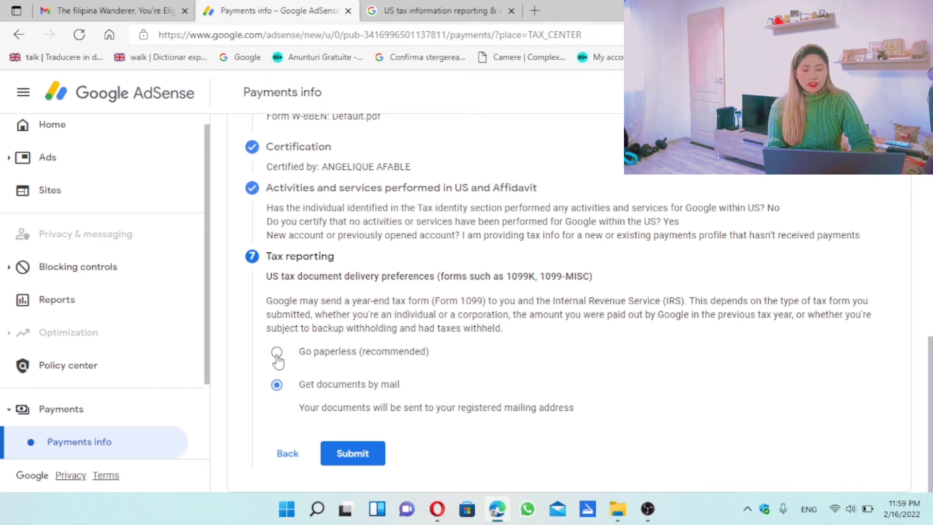
pyautogui.click(344, 462)
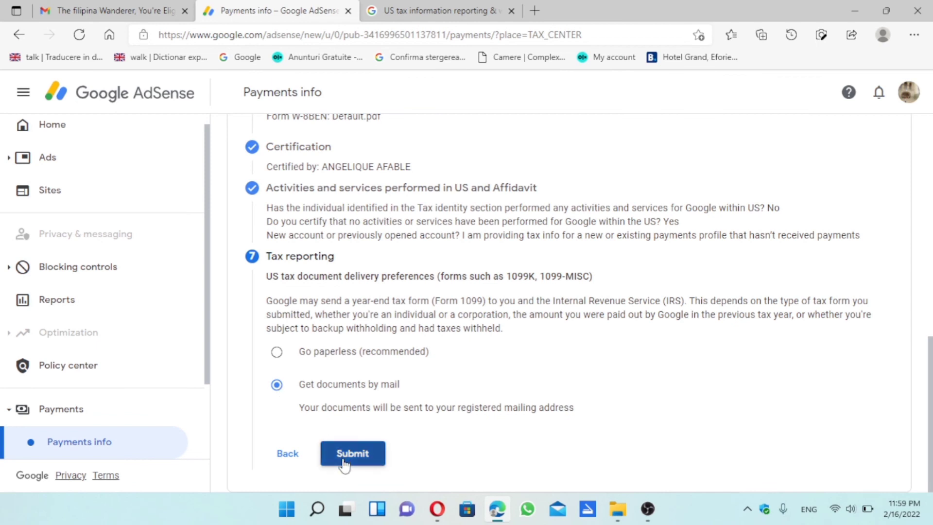